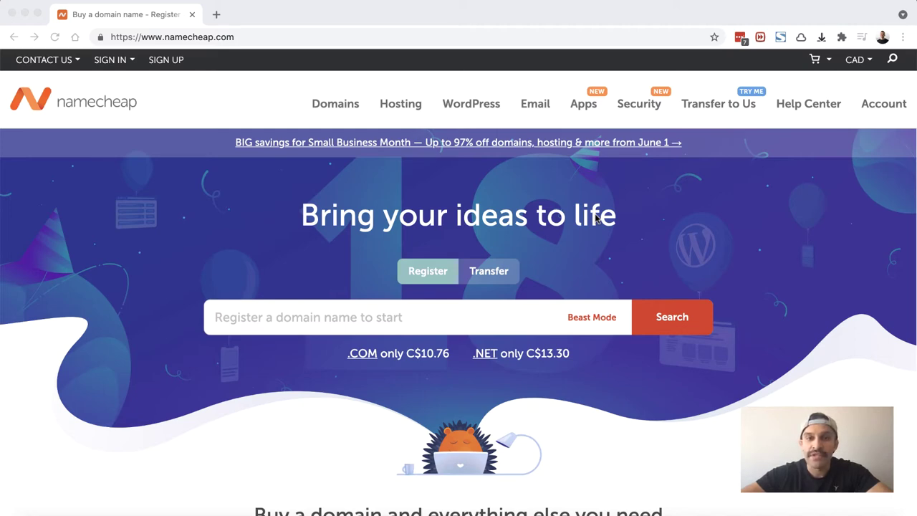
Step: Search for the domain name kayliemeister.com to register
left_click(596, 219)
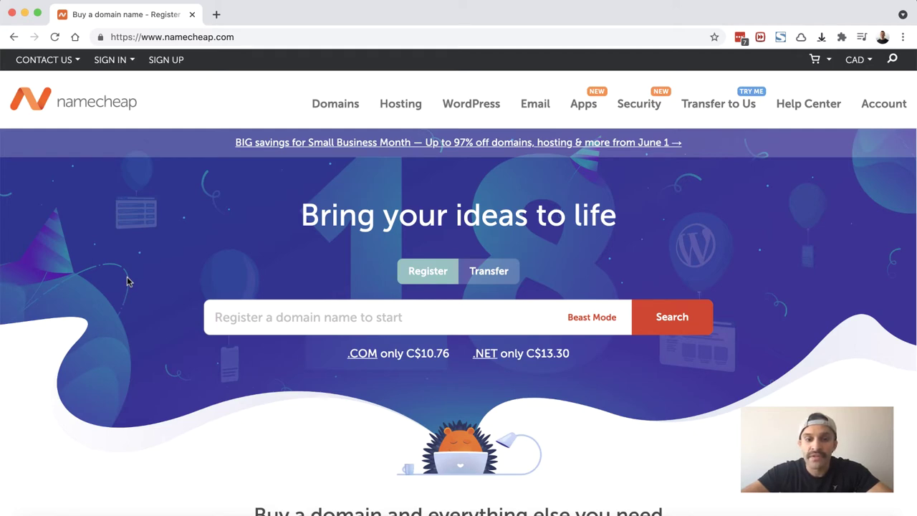
left_click(340, 317)
type("ka")
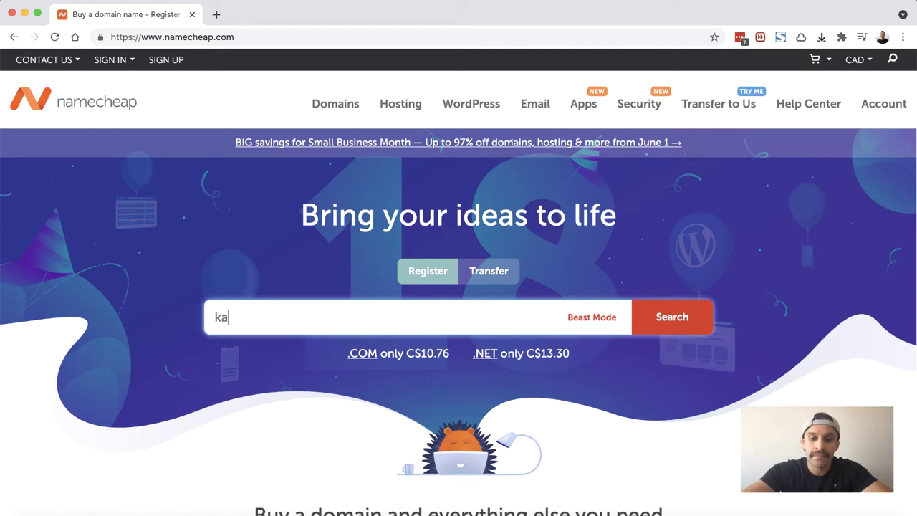
type("yliemeister.com")
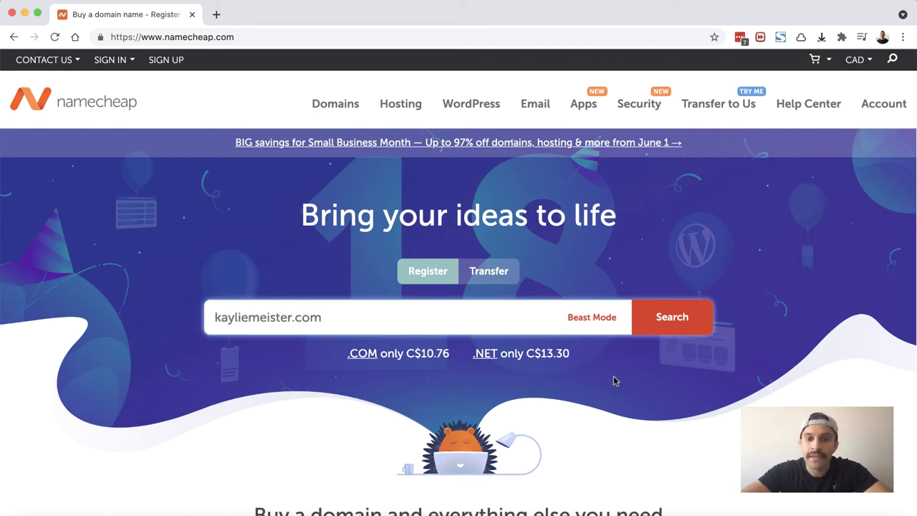
left_click(670, 324)
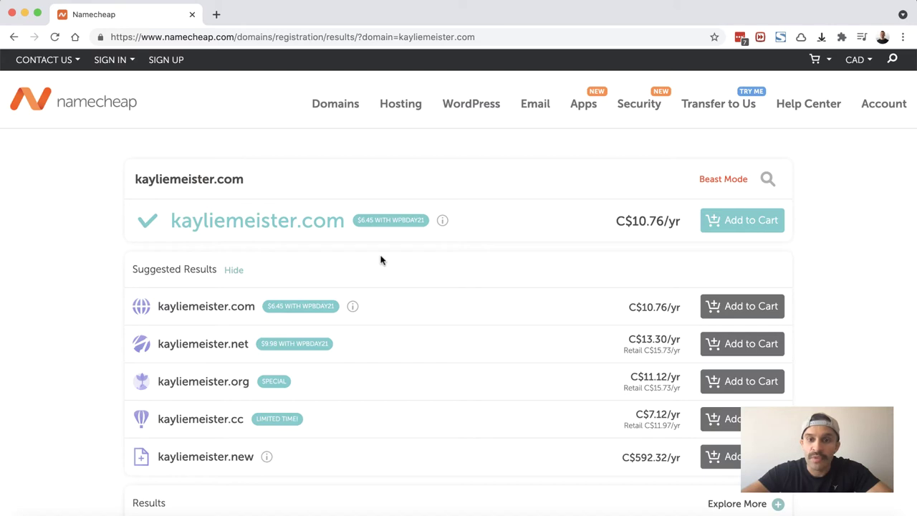
Step: Add the exact-match kayliemeister.com domain to the cart and proceed to checkout
left_click(726, 235)
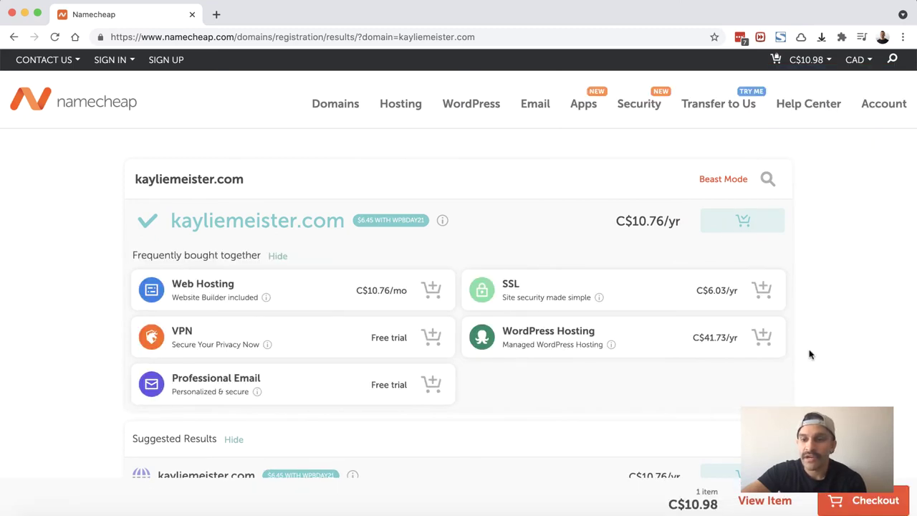
left_click(866, 500)
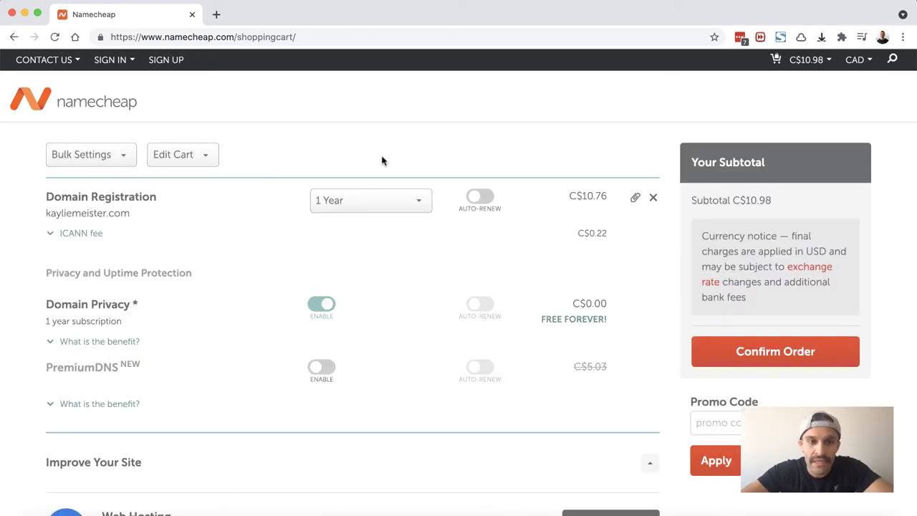
Step: Keep the domain registration term at 1 year and turn on auto-renew for it
left_click(367, 201)
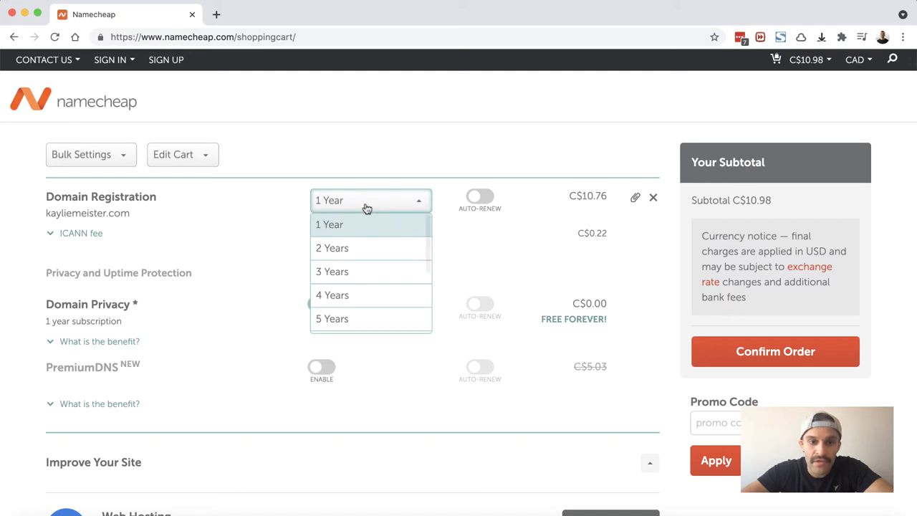
left_click(394, 154)
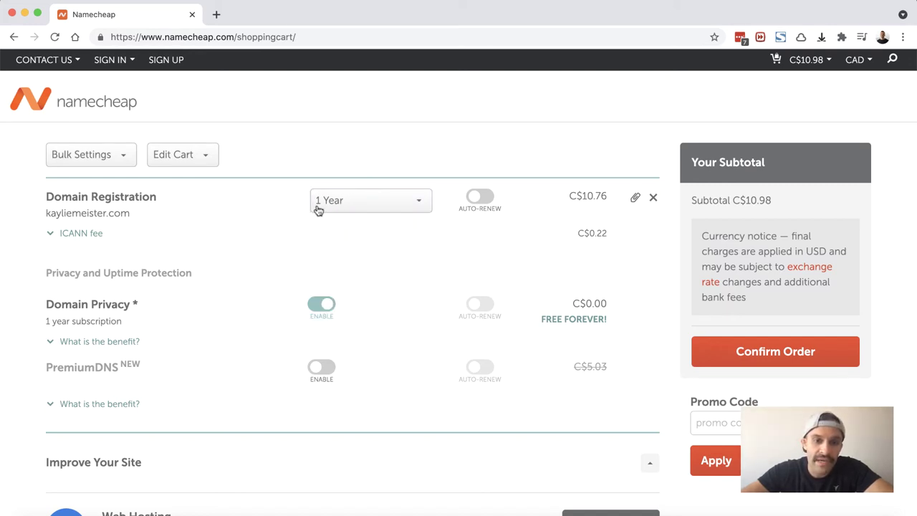
left_click(479, 200)
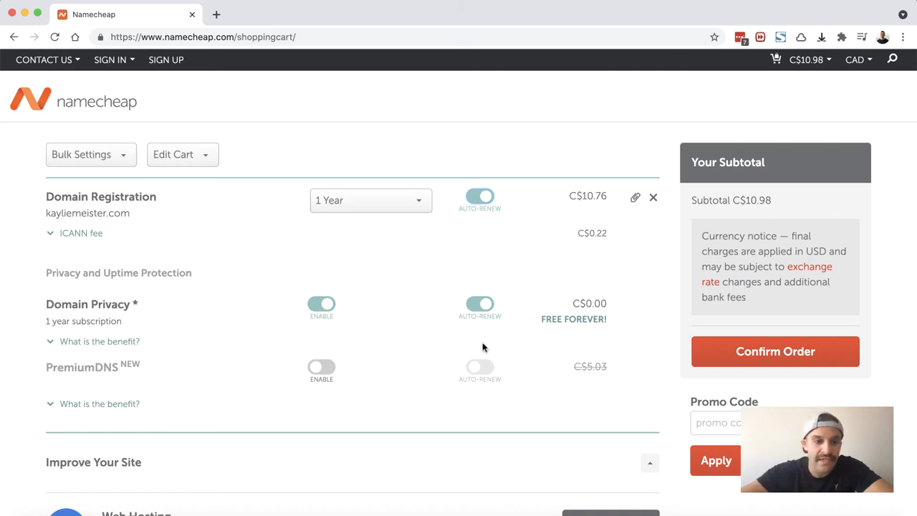
Step: Look through the optional site add-ons and confirm the order without adding any of them
scroll(483, 347, "down", 5)
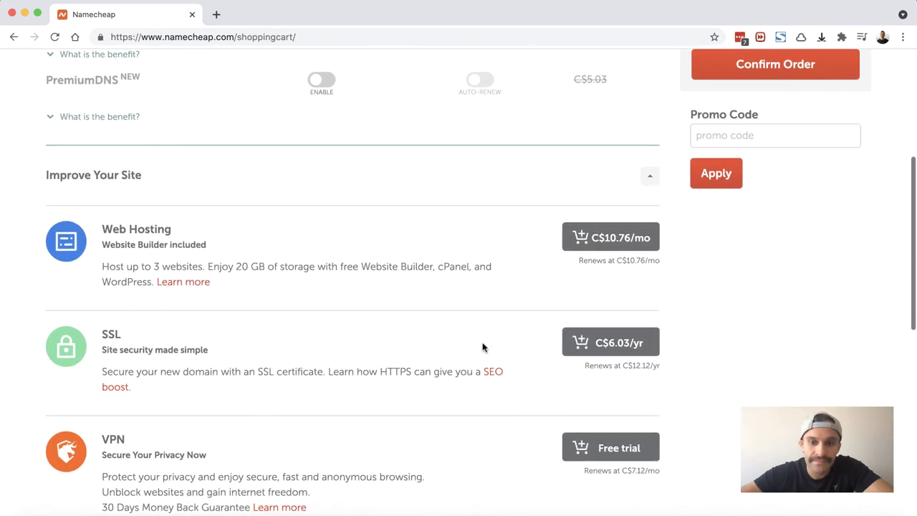
scroll(482, 347, "down", 1)
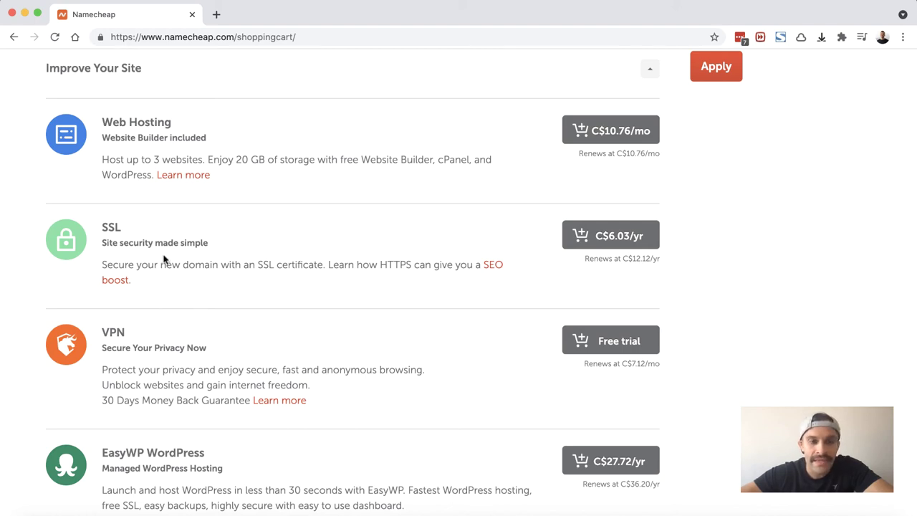
scroll(223, 281, "down", 2)
scroll(171, 333, "down", 3)
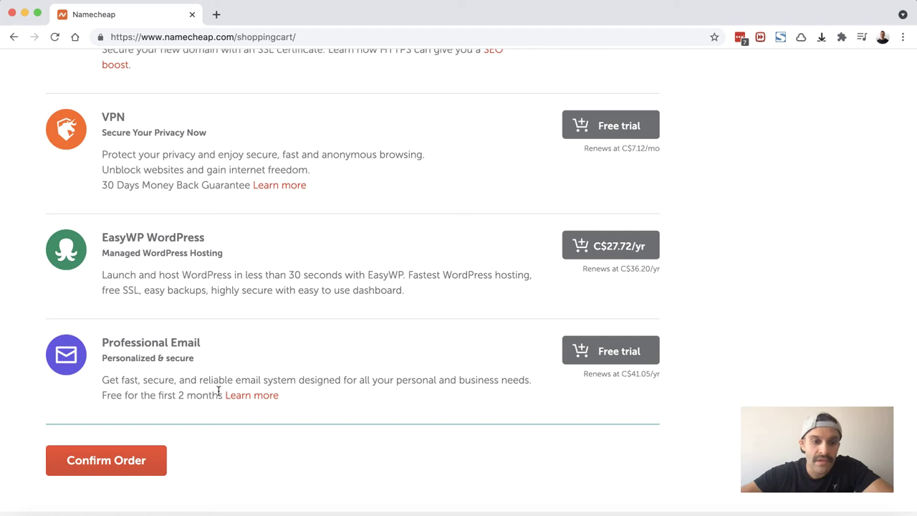
left_click(135, 469)
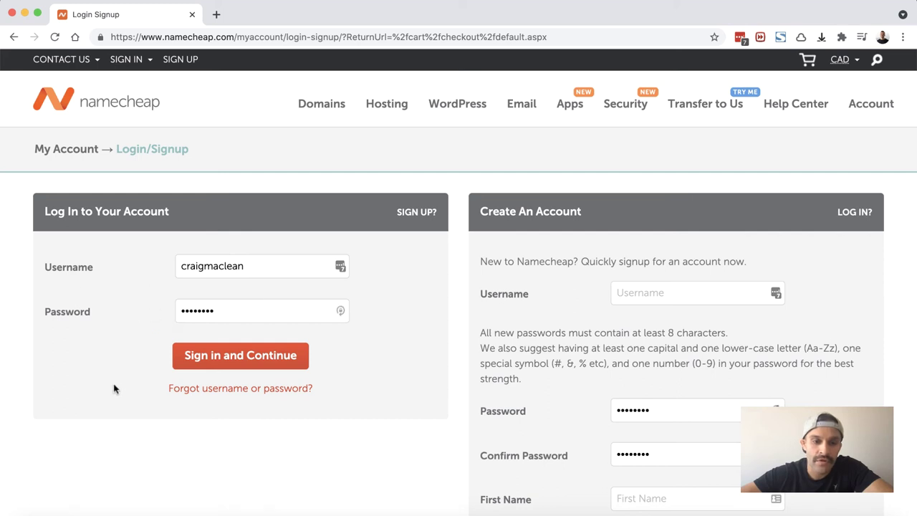
Step: Sign in to the existing account with the prefilled credentials and review the order and payment details
left_click(202, 368)
scroll(442, 391, "down", 2)
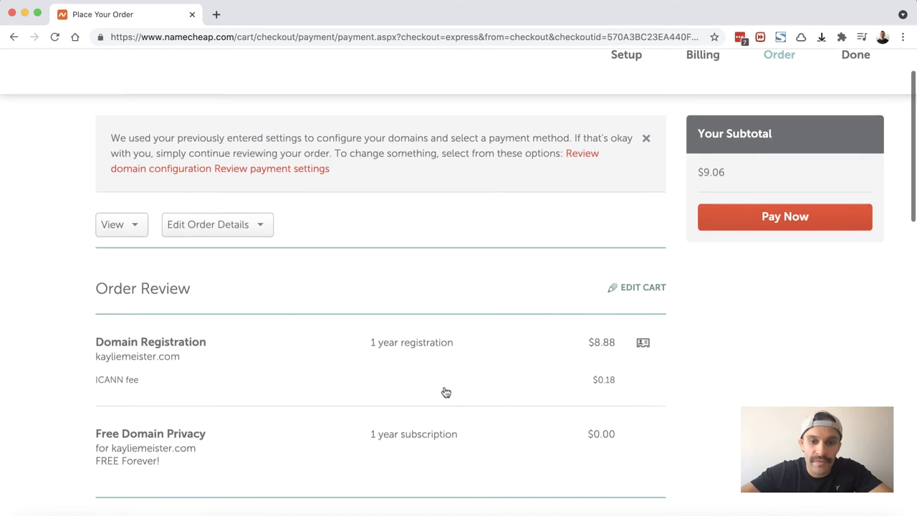
scroll(444, 391, "down", 2)
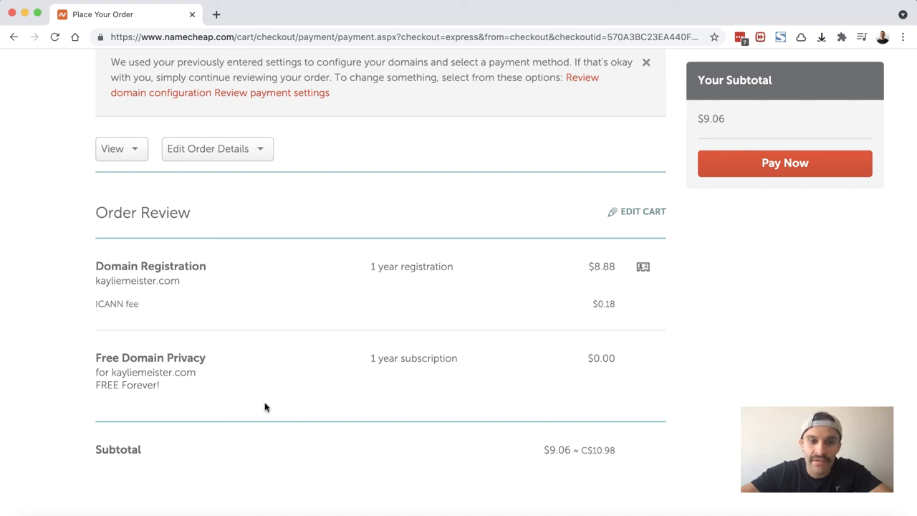
scroll(264, 407, "down", 5)
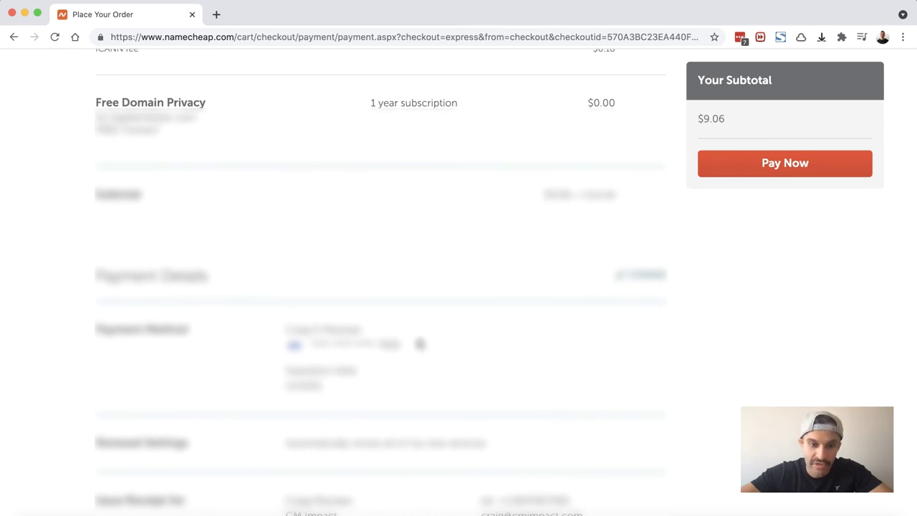
scroll(419, 344, "down", 3)
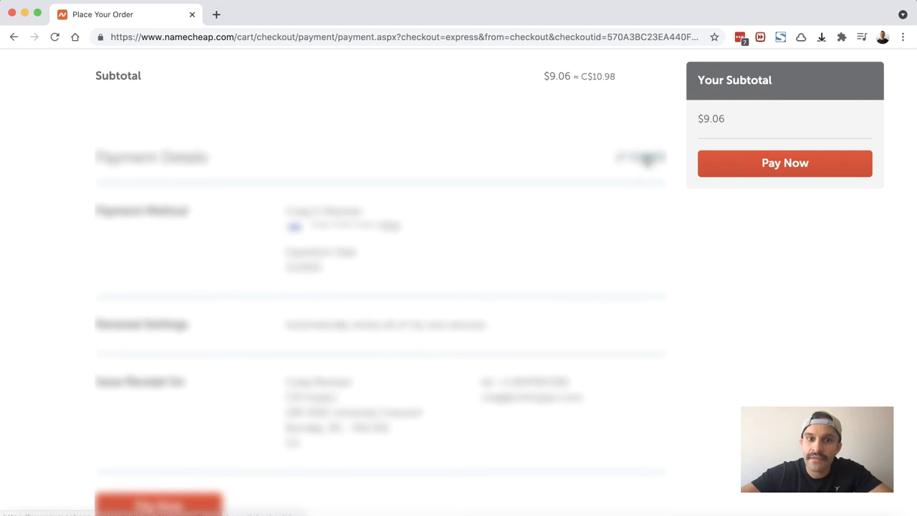
Step: Open the payment details for changes and pay for the domain order
left_click(641, 155)
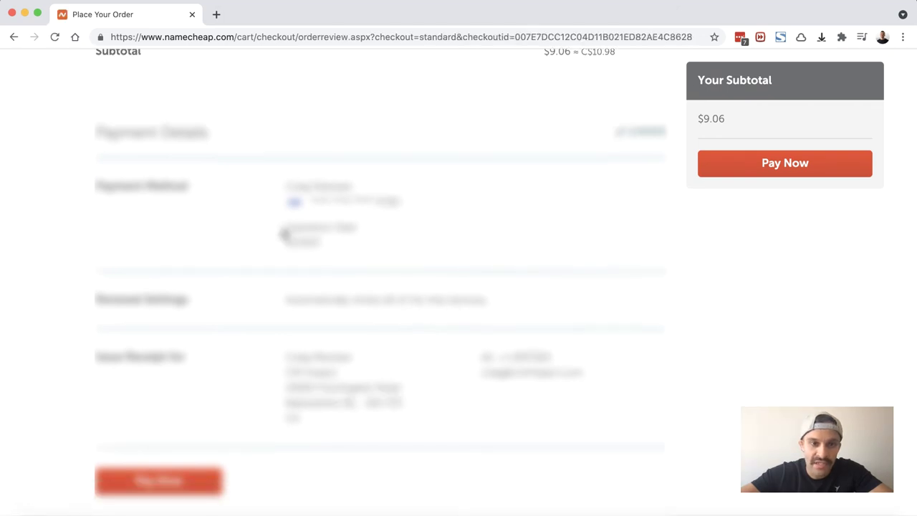
scroll(279, 232, "down", 3)
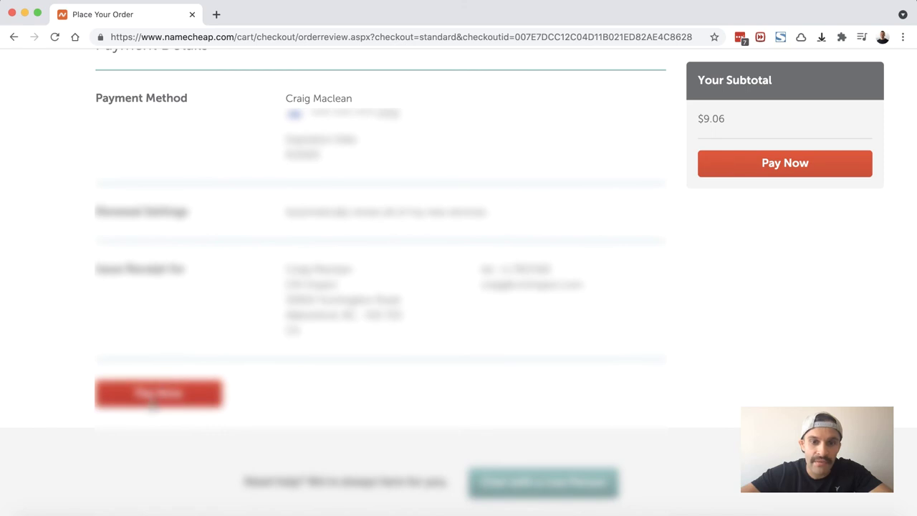
left_click(153, 401)
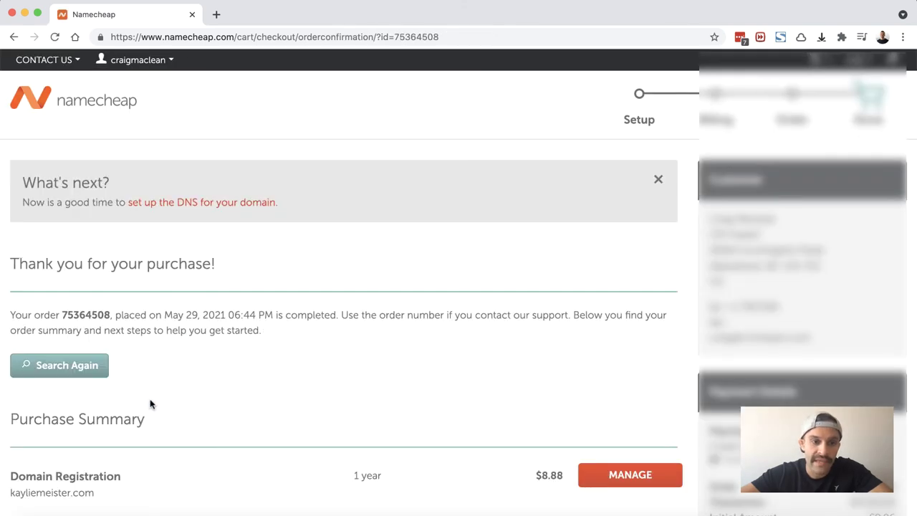
Step: Review the purchase summary and open the management page for the kayliemeister.com domain registration
scroll(258, 328, "down", 3)
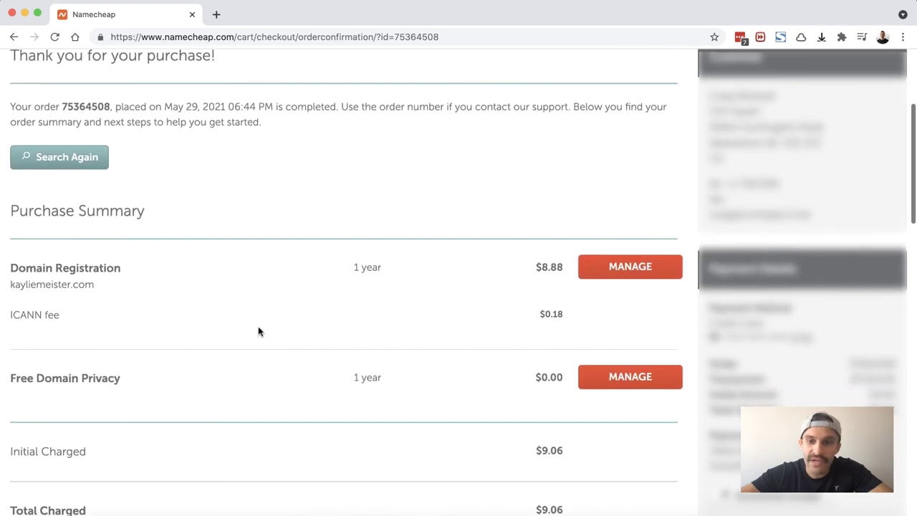
scroll(259, 331, "down", 2)
scroll(258, 331, "down", 2)
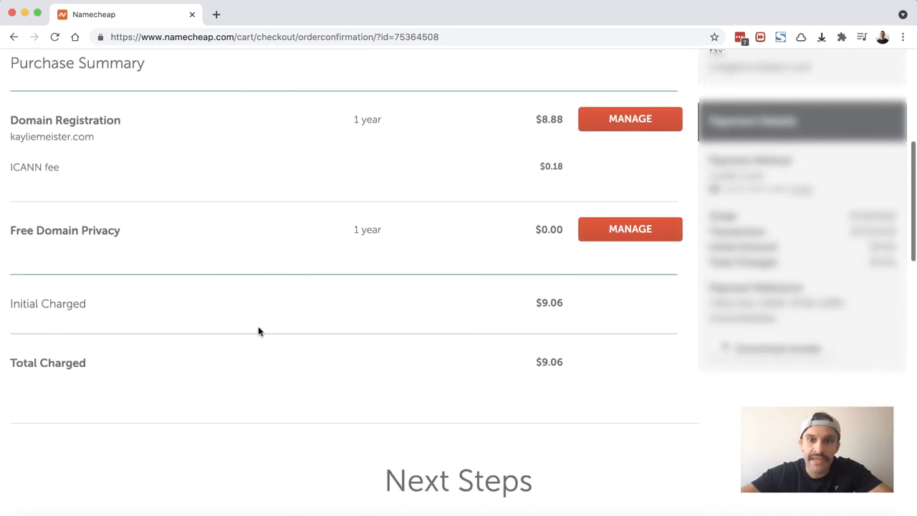
left_click(648, 119)
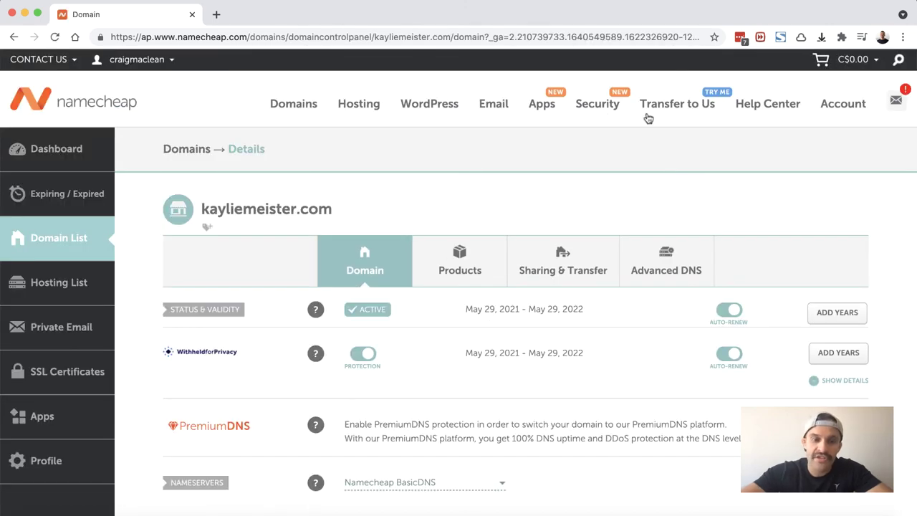
Step: Open the website kayliemeister.com in a new browser tab
key("ctrl+t")
type("kay")
key("BackSpace")
key("BackSpace")
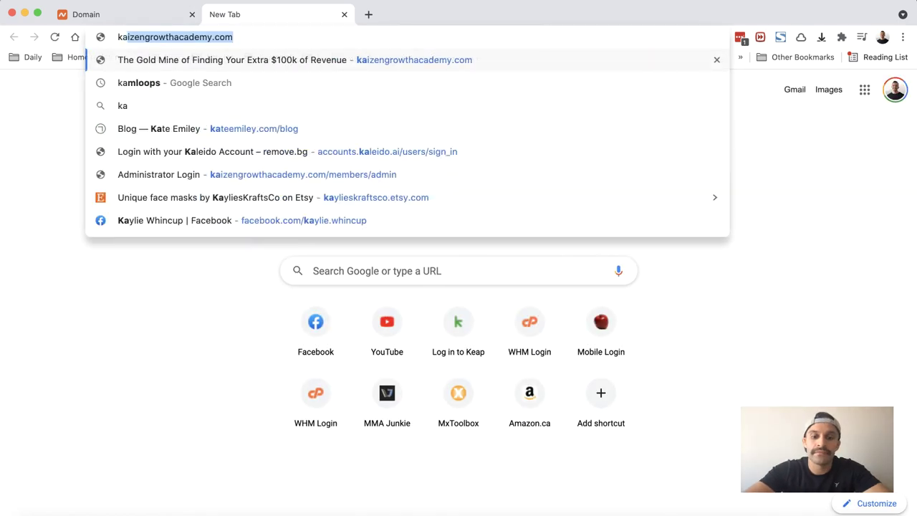
type("yliemeister.com")
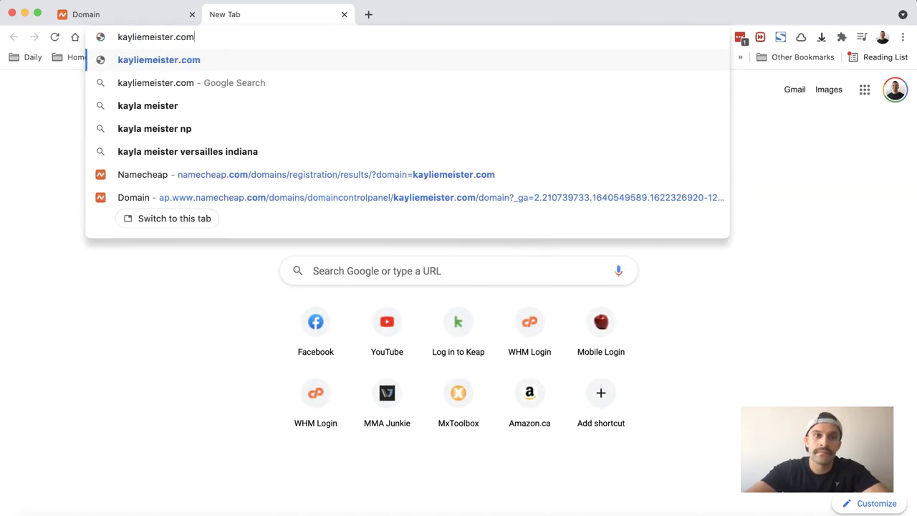
key("Return")
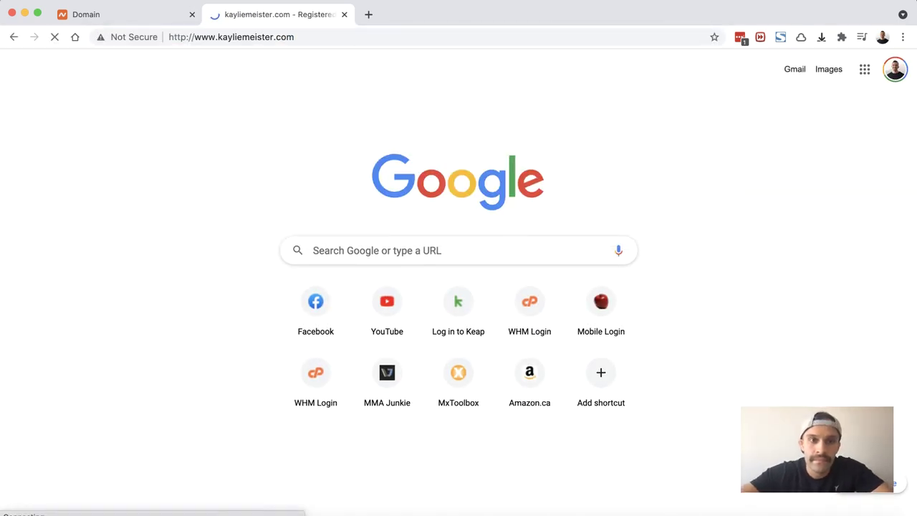